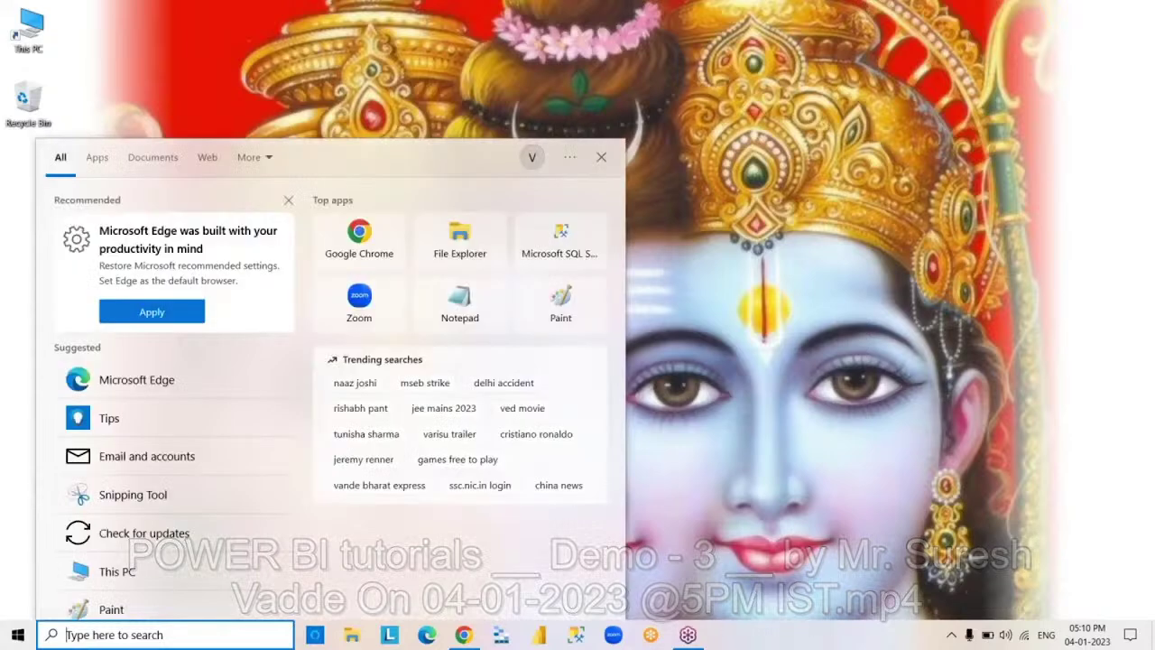
# - Open Paint with a blank canvas
pyautogui.write('PAINT')
pyautogui.press('Return')
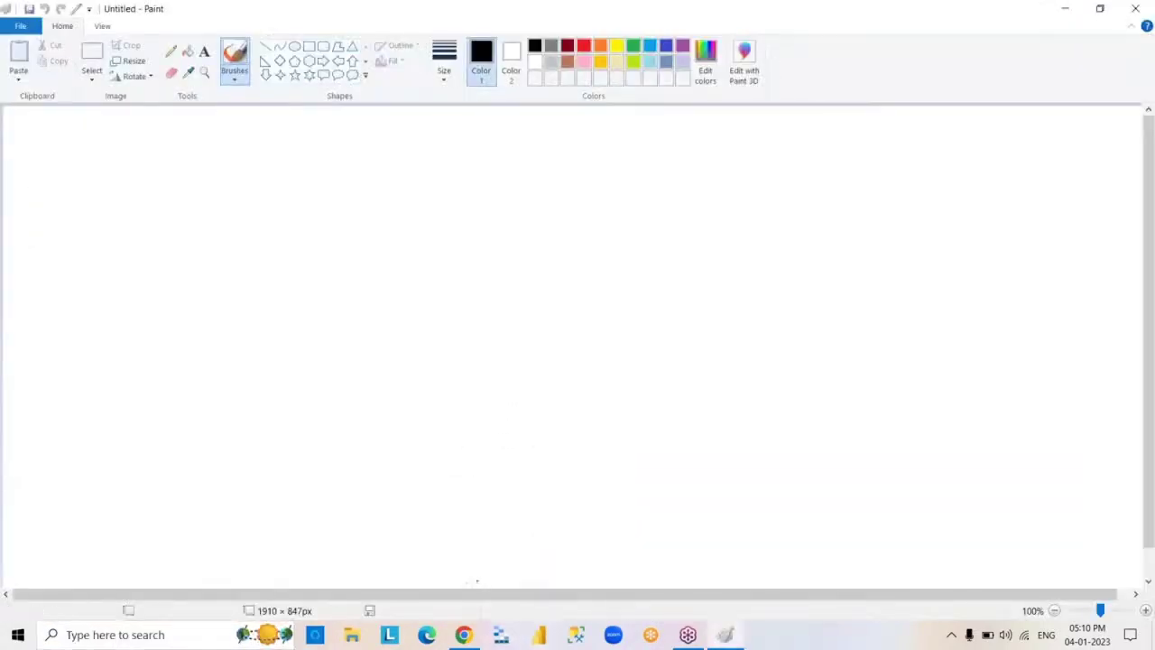
pyautogui.click(731, 636)
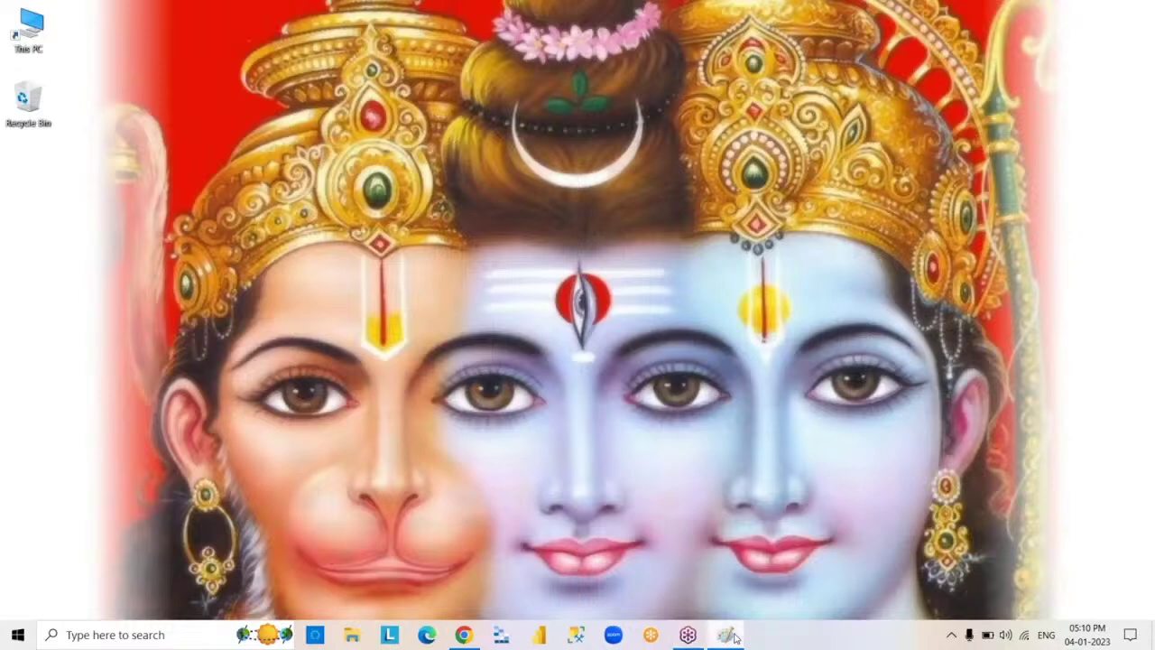
pyautogui.click(728, 636)
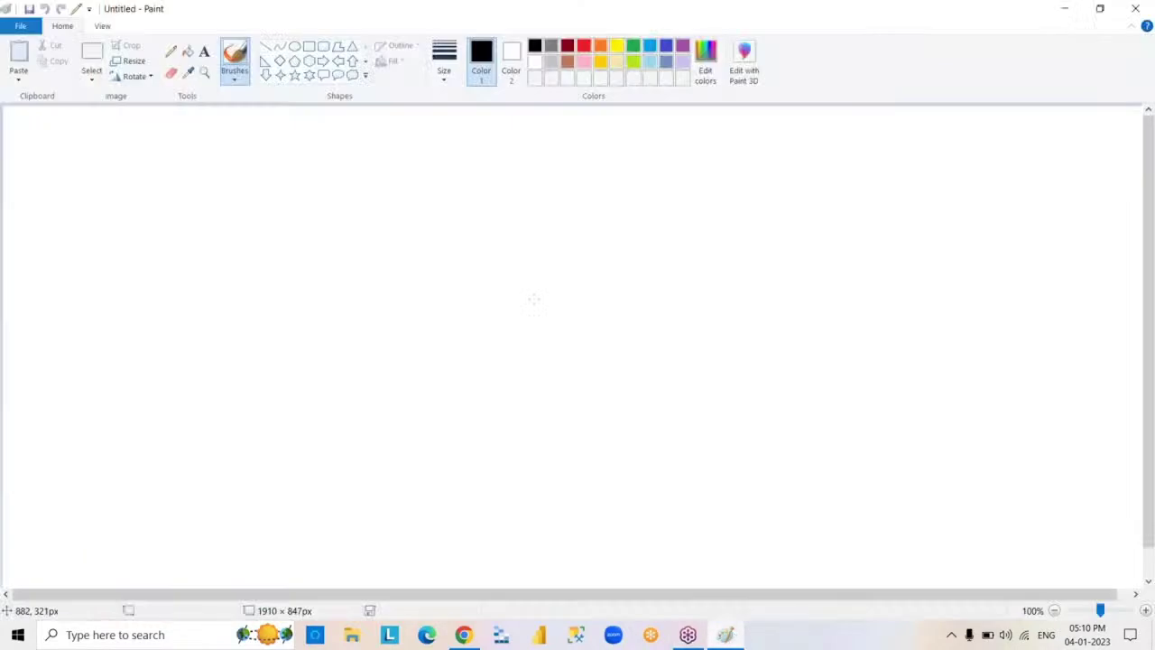
# - Add a text box about 863 × 561 px mid-canvas listing FREE, PRO and PREMIUM, separated by blank lines
pyautogui.click(309, 46)
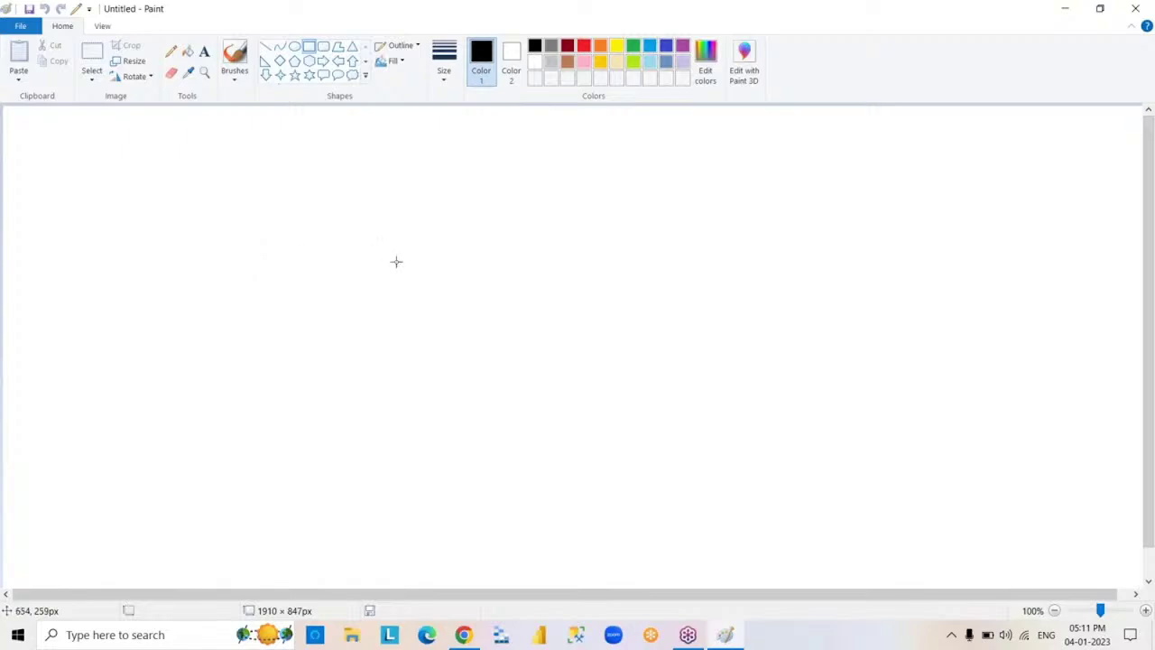
pyautogui.click(204, 51)
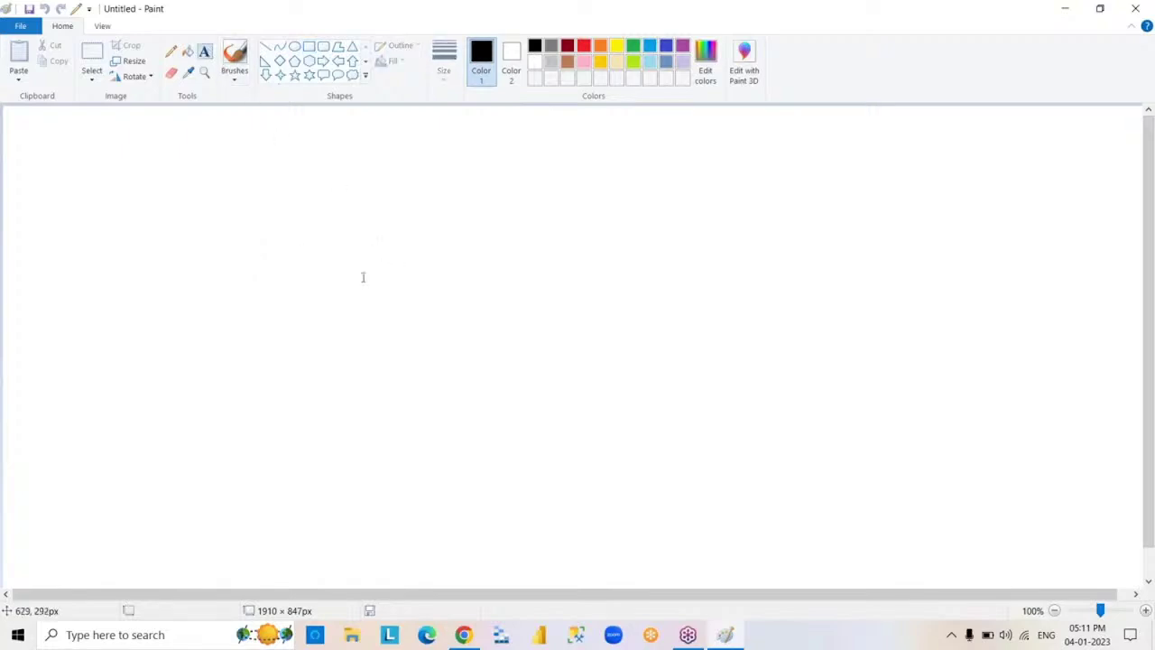
pyautogui.moveTo(314, 222); pyautogui.dragTo(836, 561)
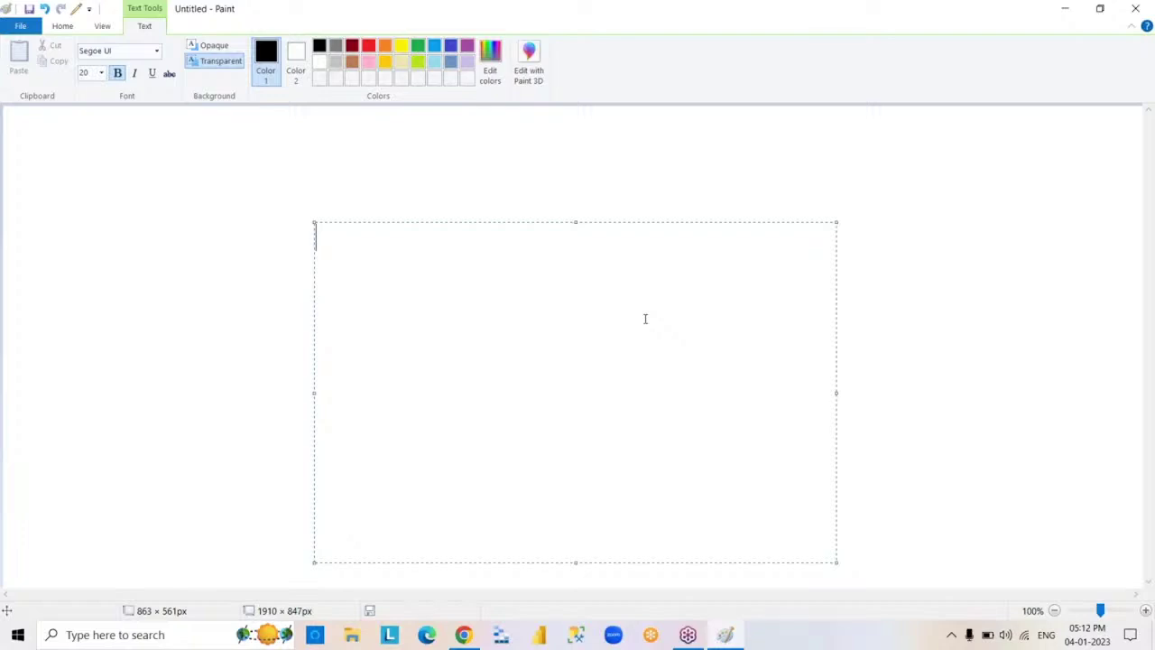
pyautogui.write('FREE')
pyautogui.press('Return')
pyautogui.press('Return')
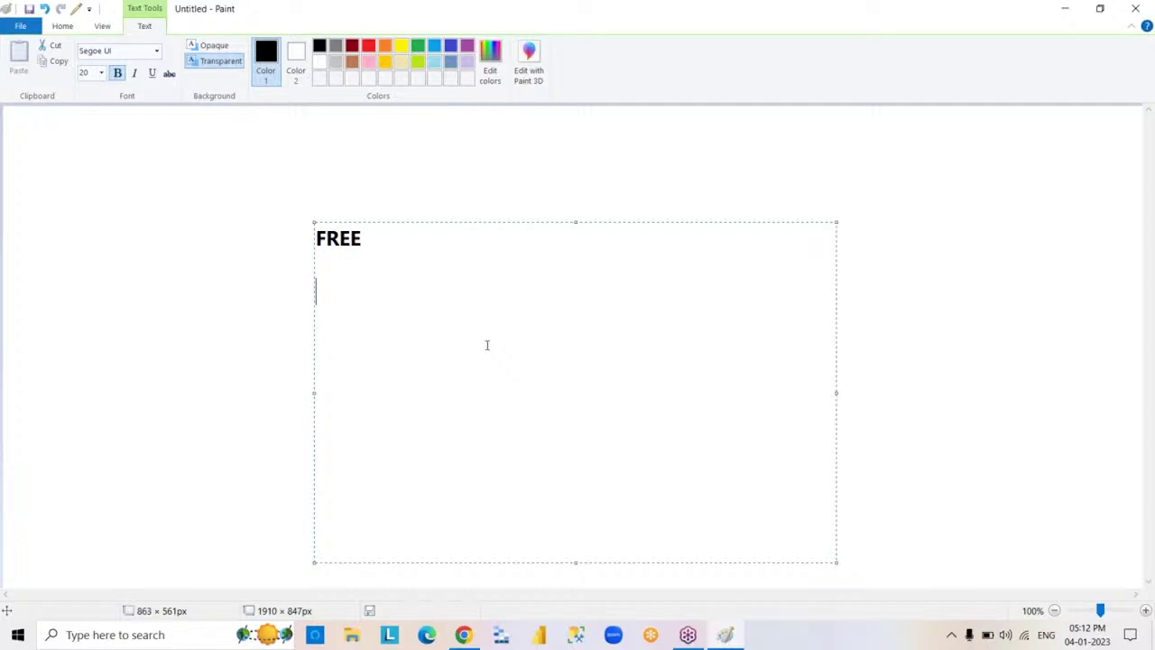
pyautogui.write('PRO')
pyautogui.press('Return')
pyautogui.press('Return')
pyautogui.write('P')
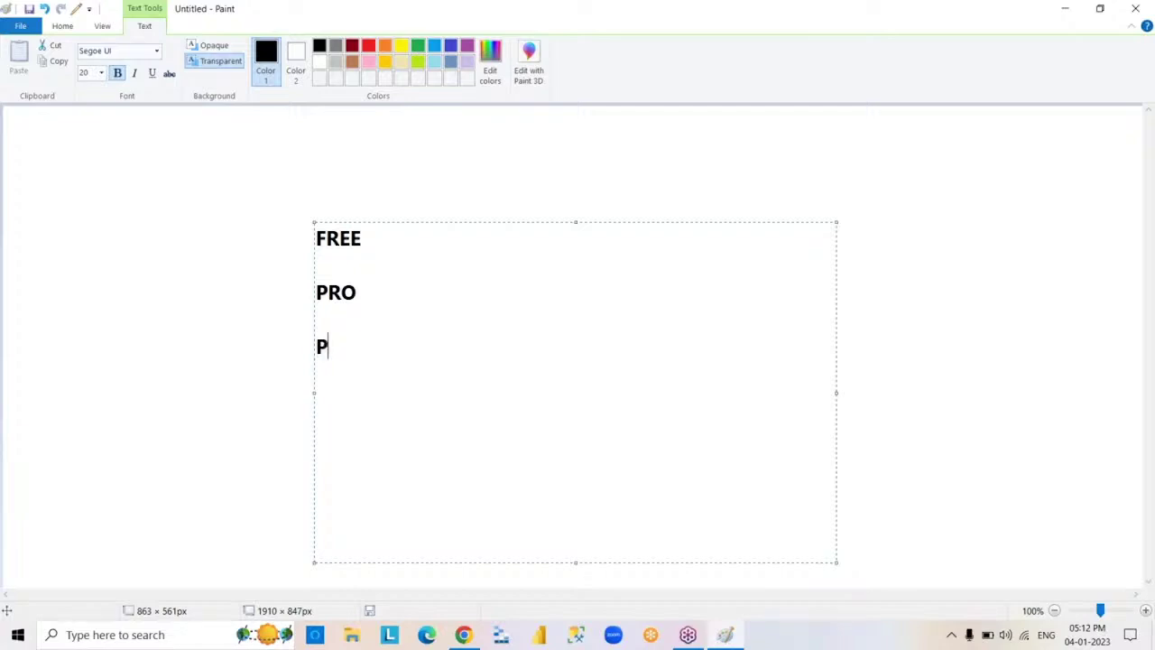
pyautogui.write('REMIUM')
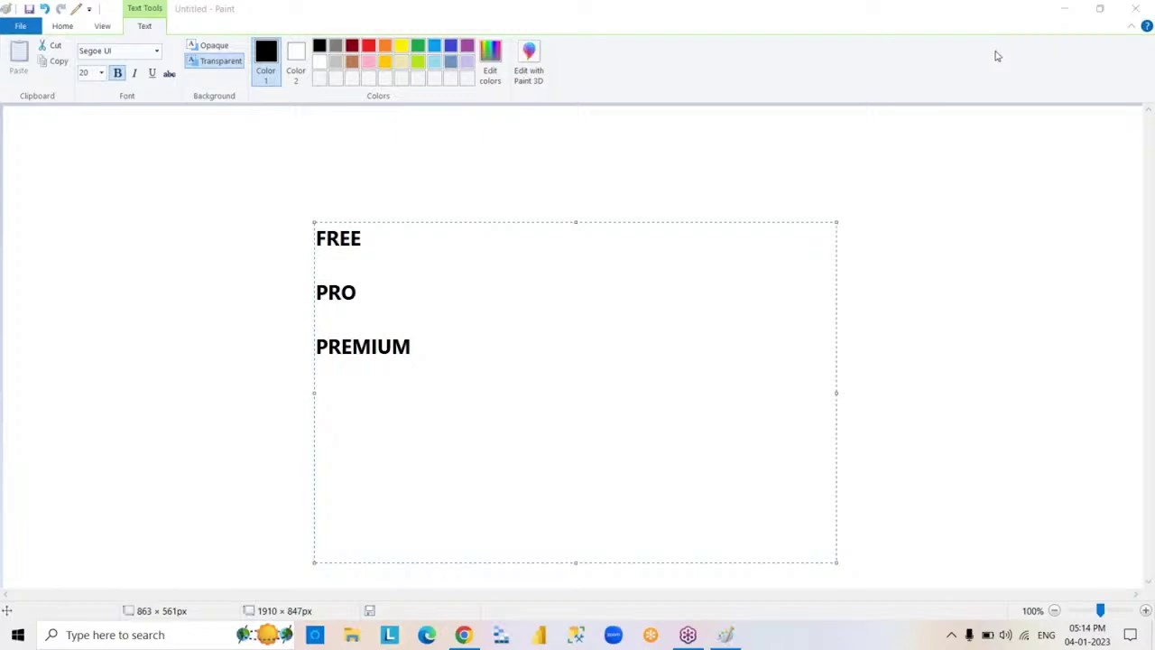
# - Delete all the text listing the licence types and close the empty text box
pyautogui.click(591, 399)
pyautogui.click(486, 399)
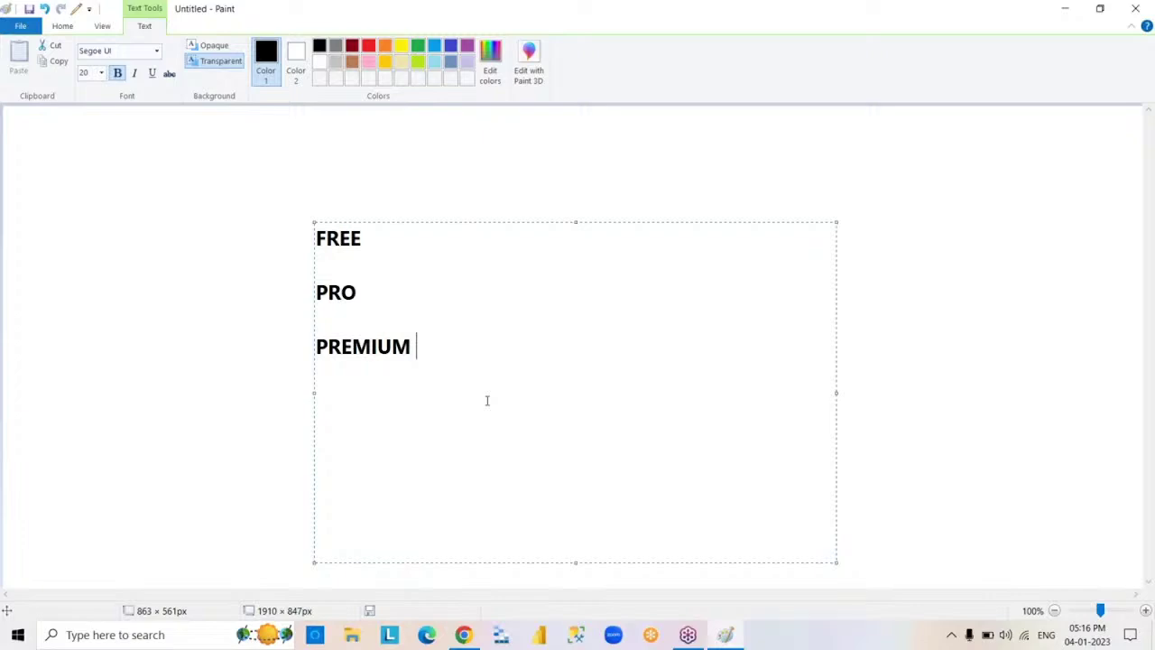
pyautogui.hotkey('ctrl', 'a')
pyautogui.press('Delete')
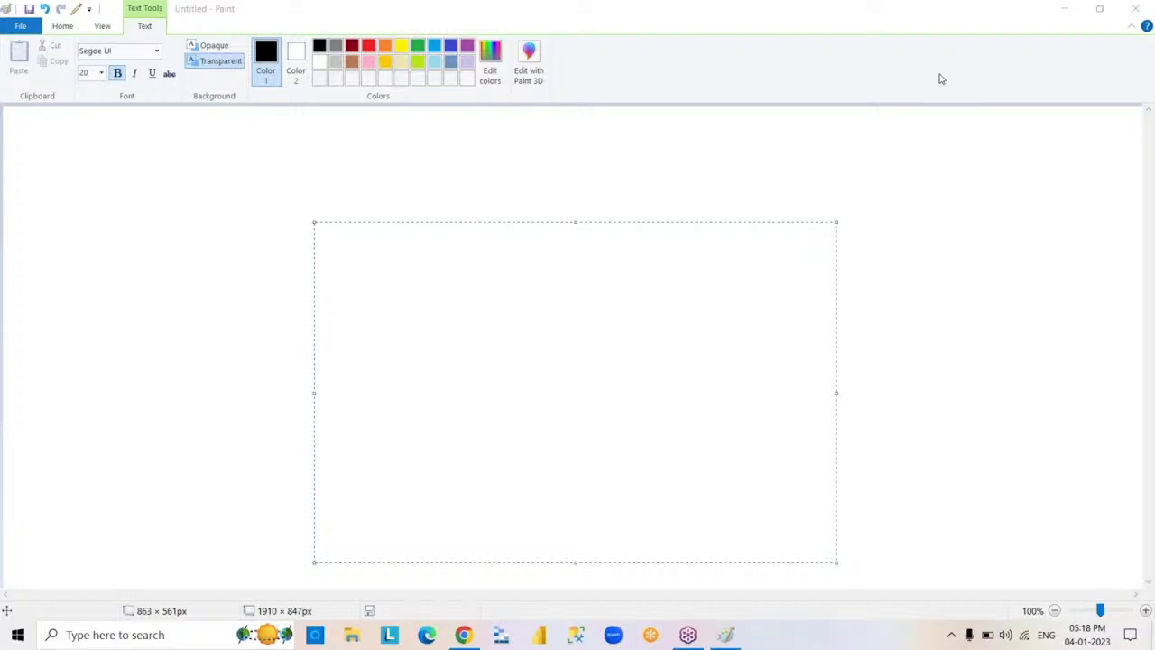
pyautogui.click(646, 337)
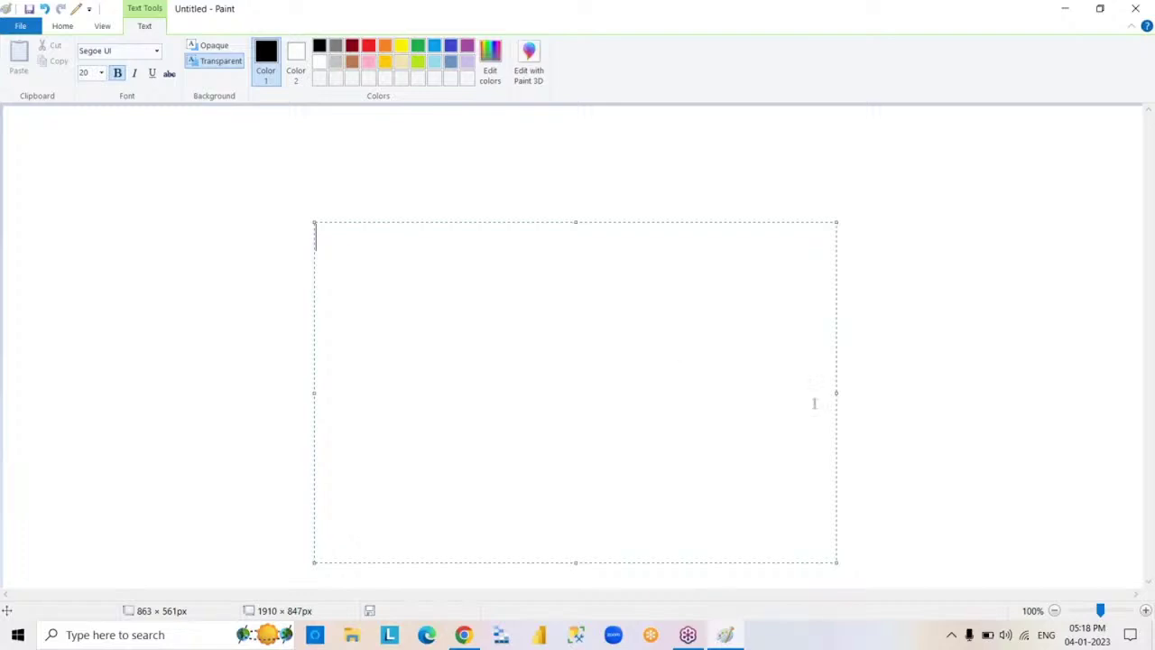
pyautogui.click(864, 433)
# - Draw two nearly square black rectangles side by side with a gap between, the second about 268 × 248 px
pyautogui.click(309, 46)
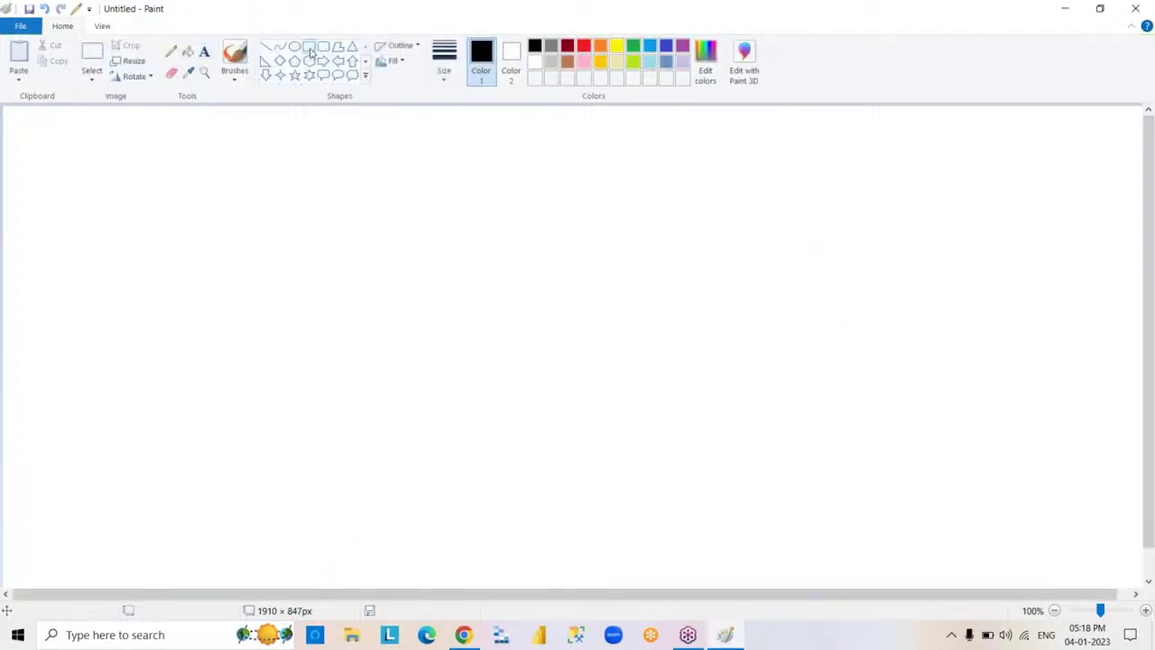
pyautogui.moveTo(280, 225)
pyautogui.mouseDown()
pyautogui.moveTo(355, 371)
pyautogui.moveTo(437, 374)
pyautogui.mouseUp()
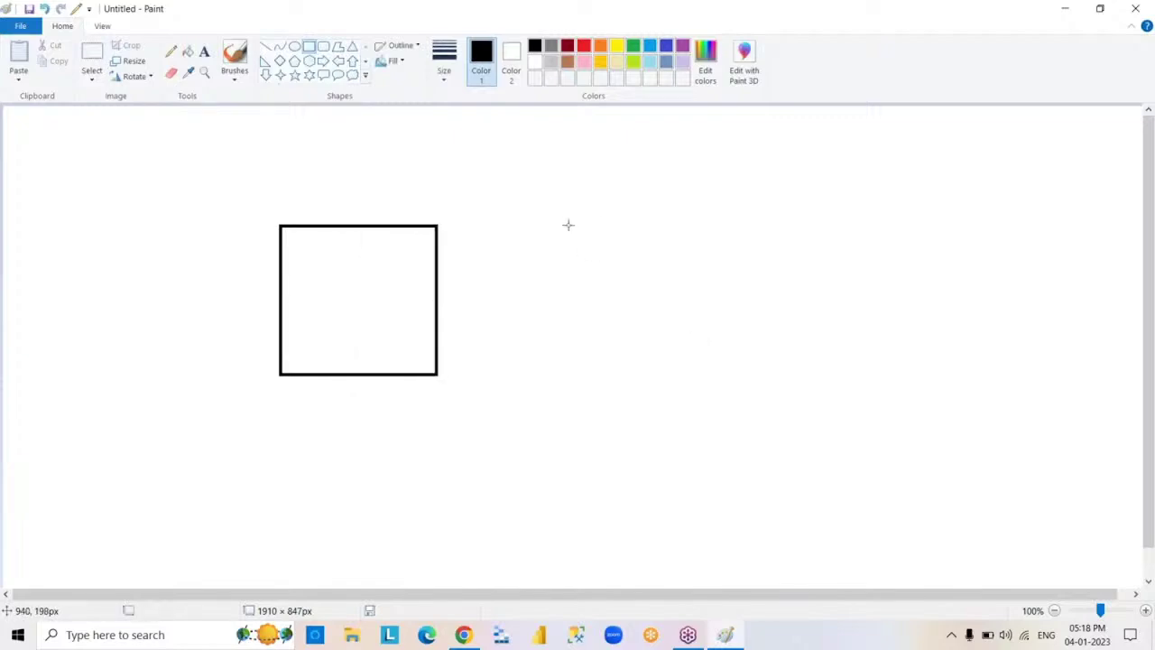
pyautogui.moveTo(567, 224); pyautogui.dragTo(730, 374)
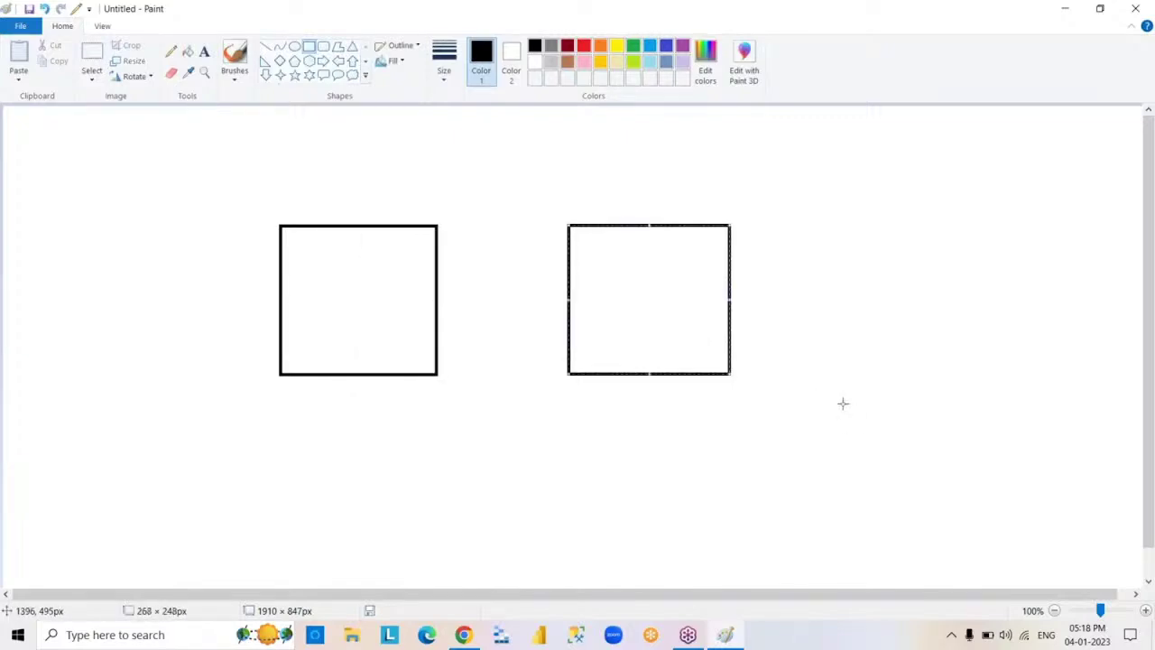
pyautogui.click(840, 403)
# - Label the first rectangle with DATA SOURCE and, after a blank line, SQLSERVER
pyautogui.click(204, 51)
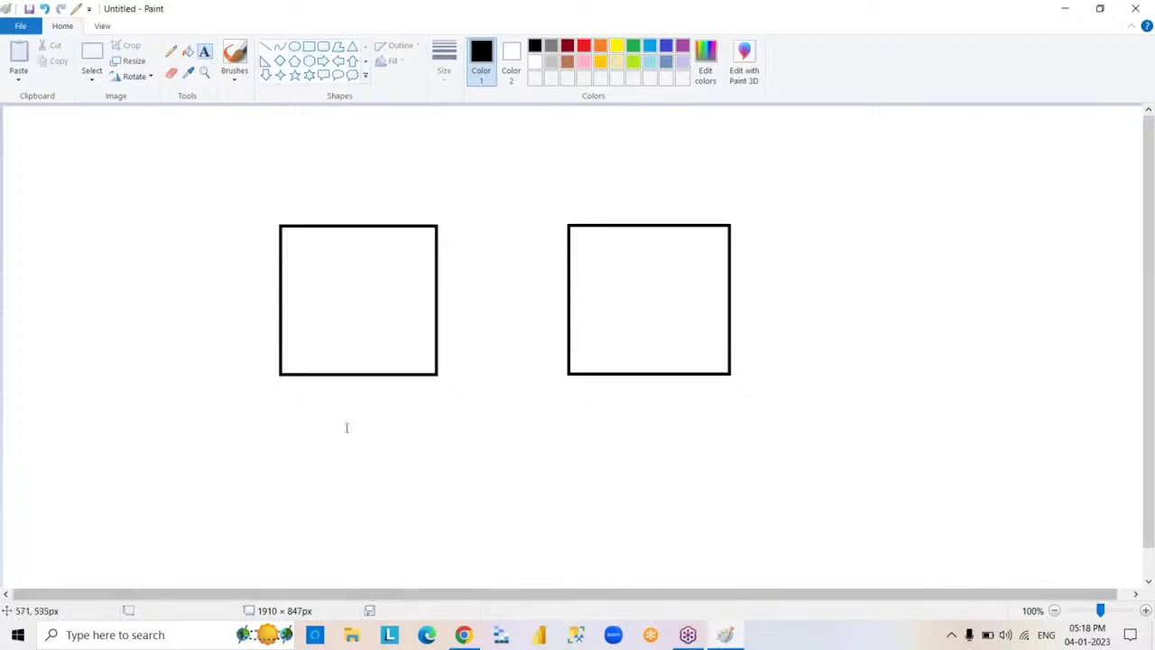
pyautogui.click(293, 245)
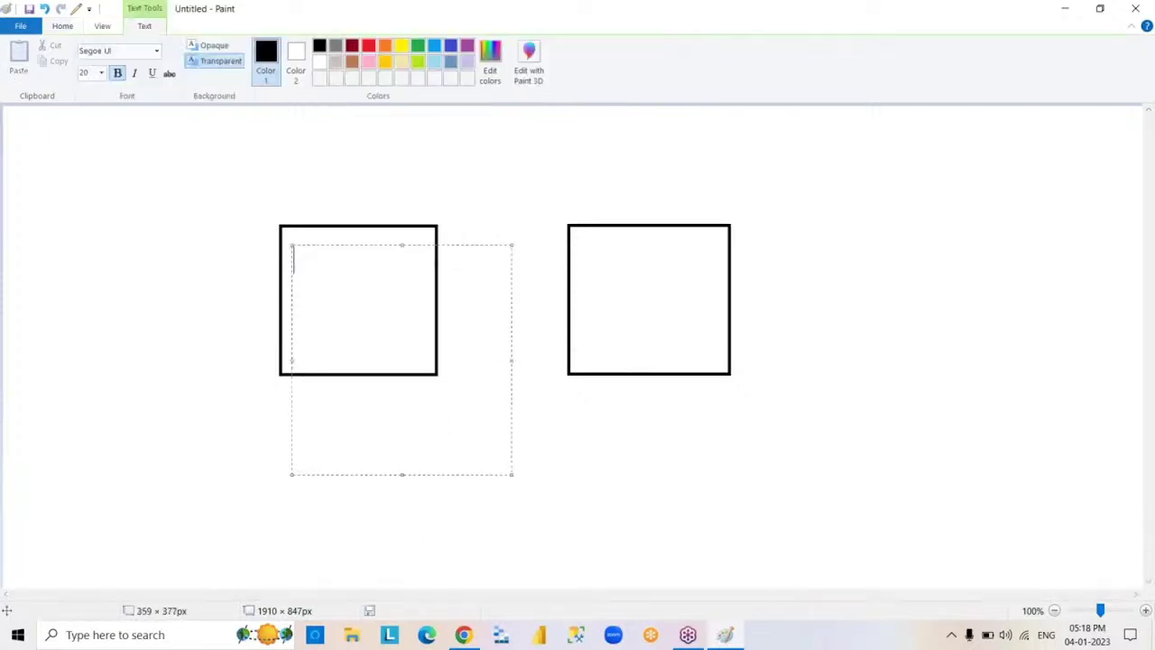
pyautogui.write('DATA SOURCE')
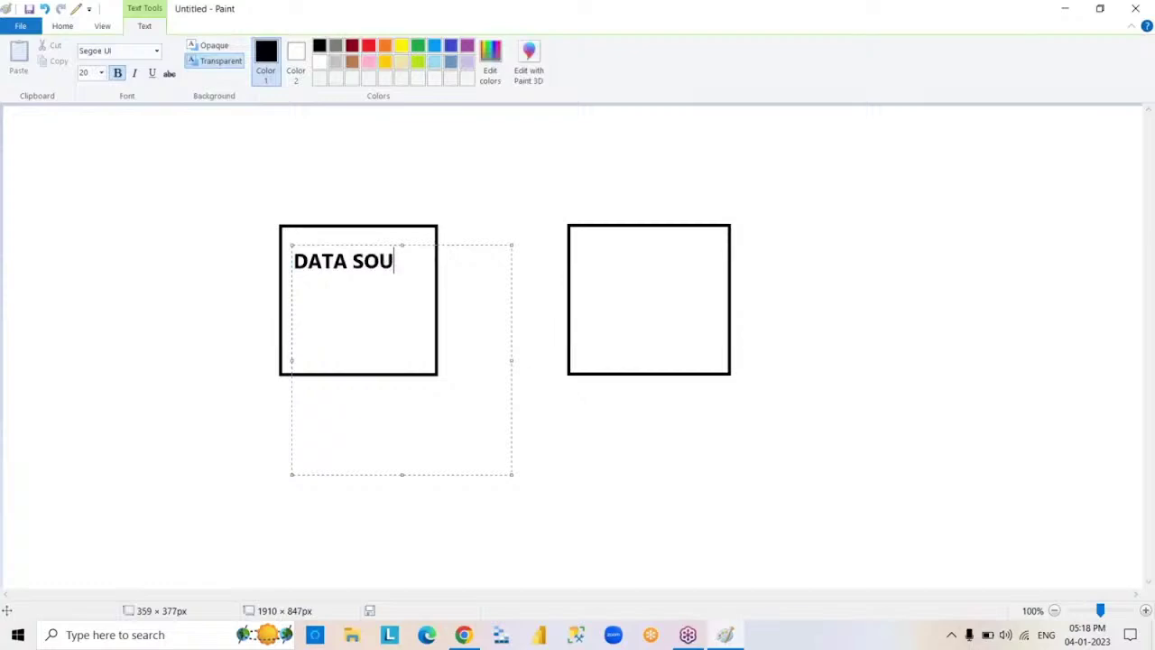
pyautogui.press('Return')
pyautogui.press('Return')
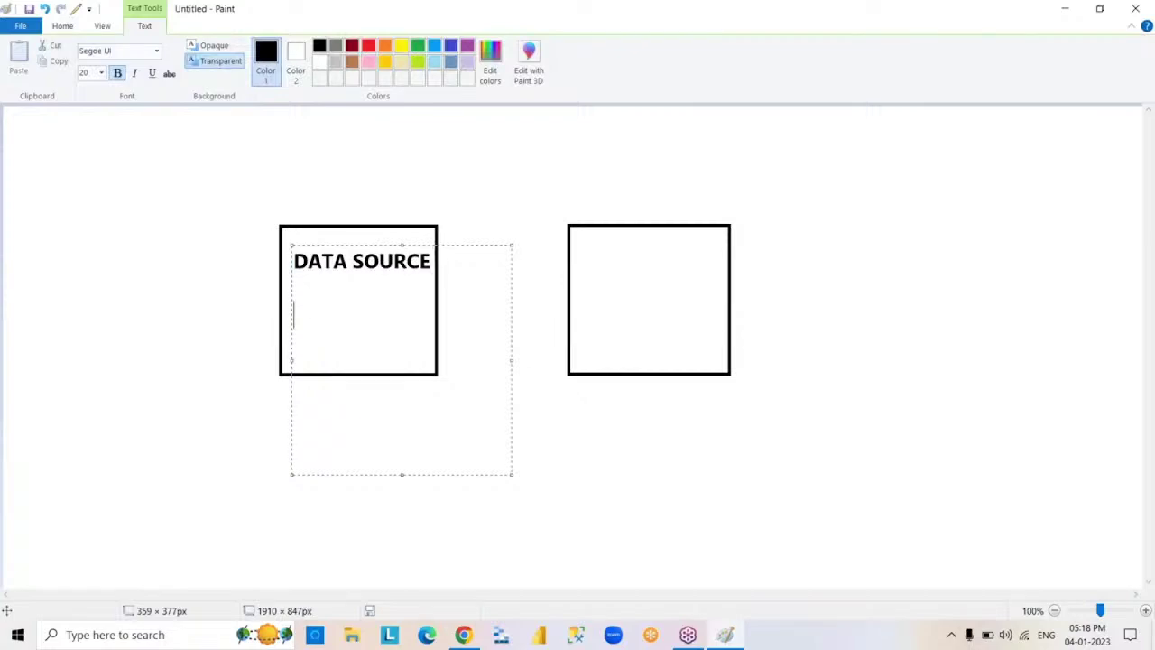
pyautogui.write('SQLSERVER')
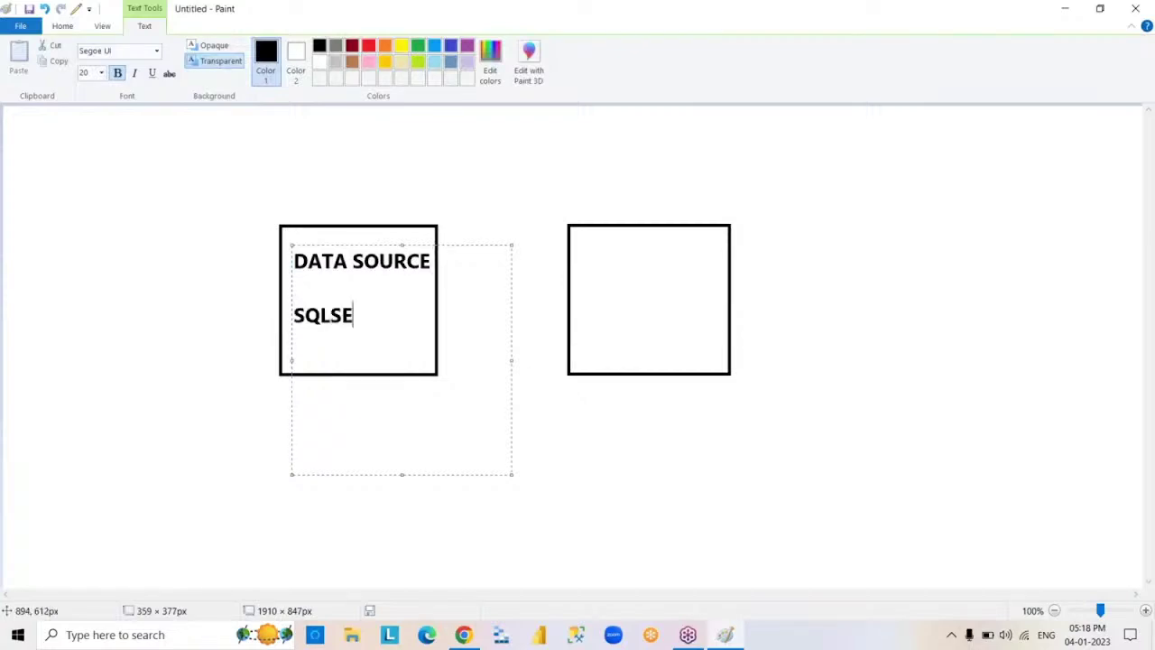
pyautogui.click(622, 454)
# - Label the second rectangle with POWER BI near its upper edge
pyautogui.moveTo(580, 252); pyautogui.dragTo(833, 484)
pyautogui.write('P')
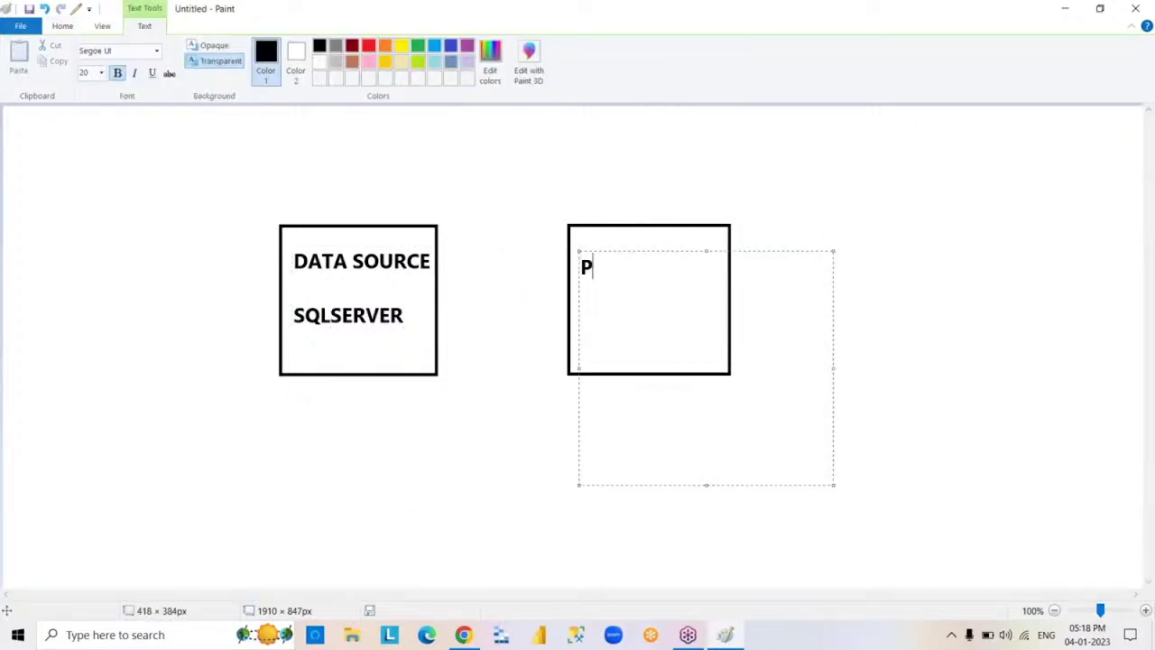
pyautogui.write('OWER BI')
pyautogui.press('Return')
pyautogui.press('Return')
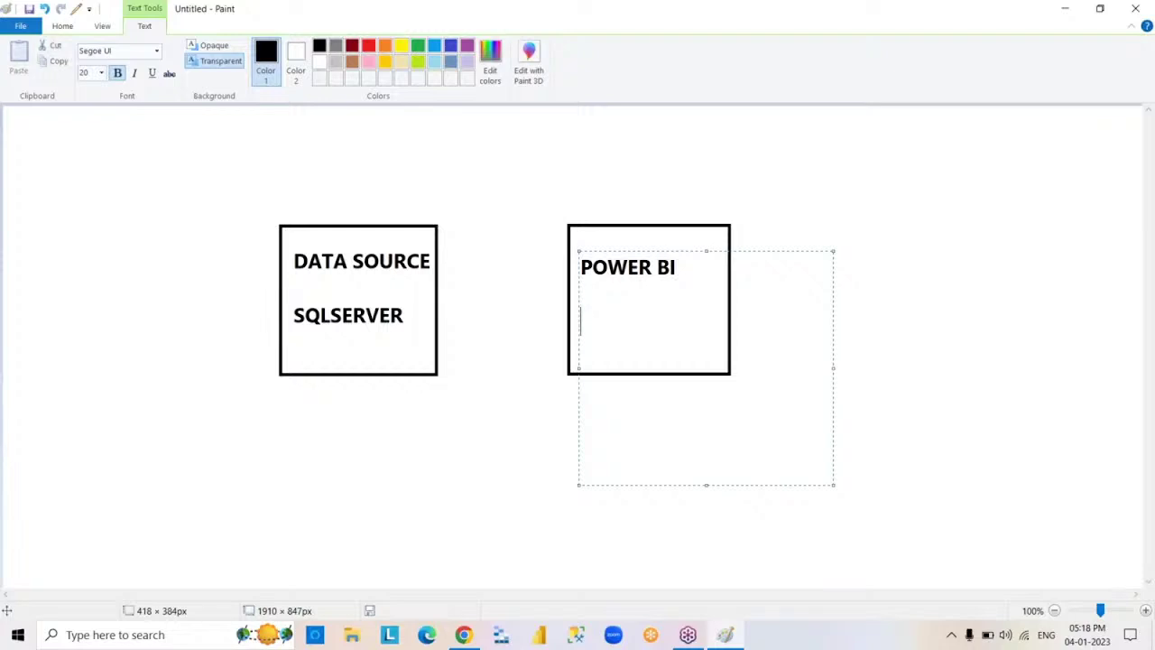
pyautogui.click(877, 462)
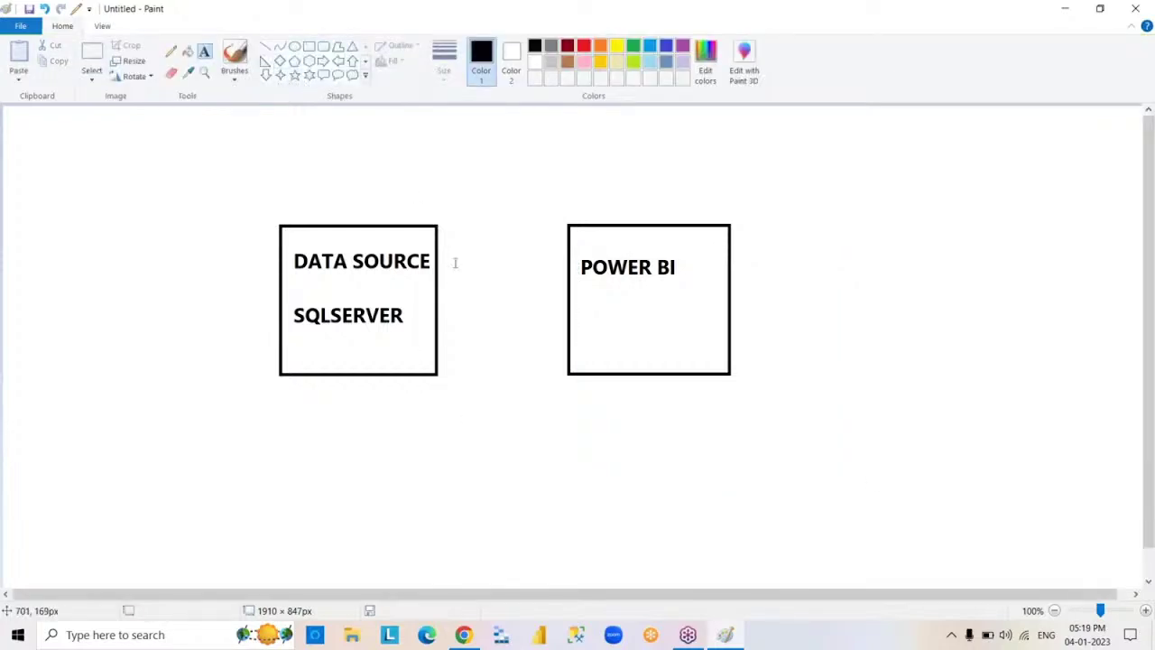
# - Draw a right-pointing block arrow about 173 × 32 px from the DATA SOURCE box to the POWER BI box
pyautogui.click(324, 62)
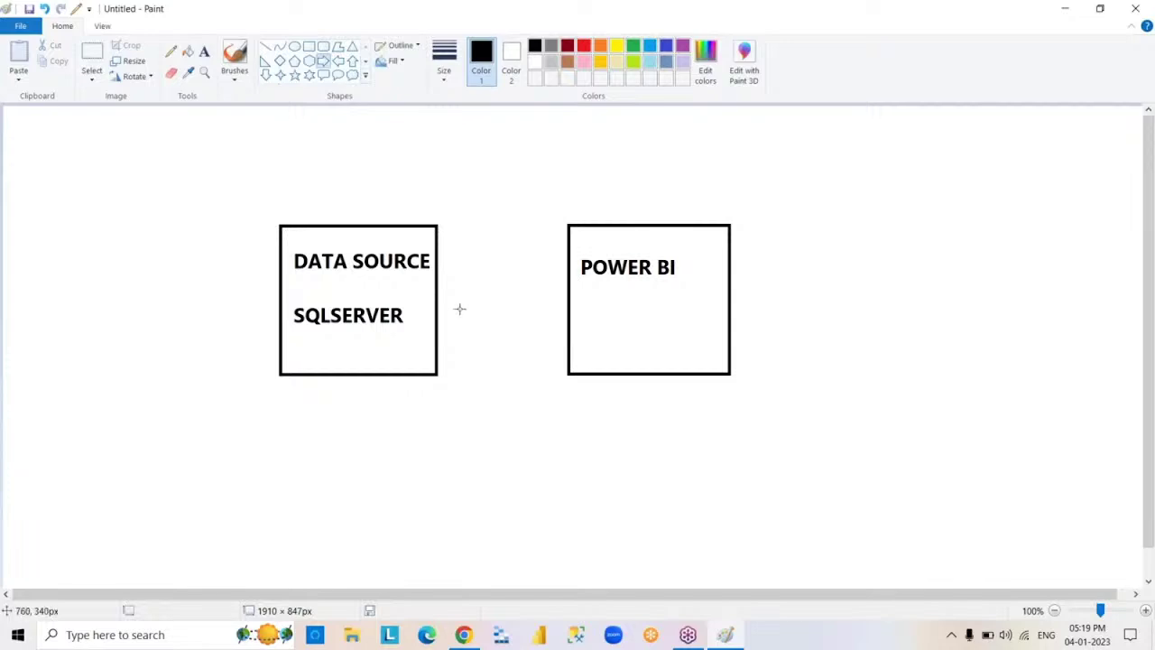
pyautogui.moveTo(452, 300); pyautogui.dragTo(561, 322)
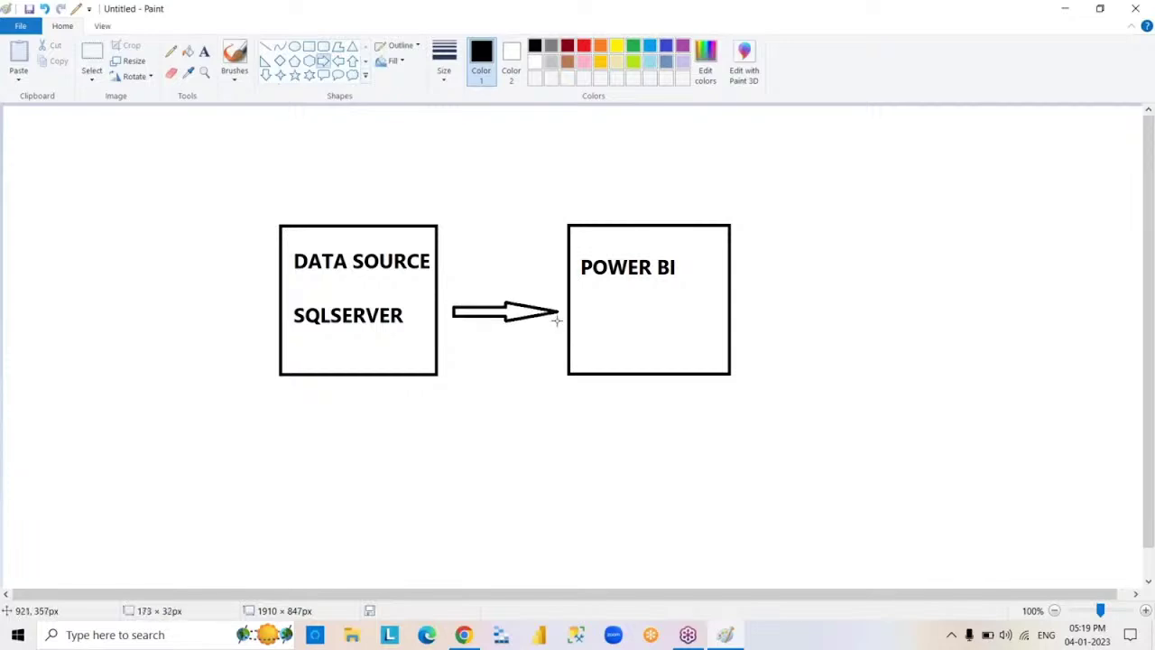
pyautogui.click(753, 472)
# - Activate the Text tool for adding more text to the diagram
pyautogui.click(204, 52)
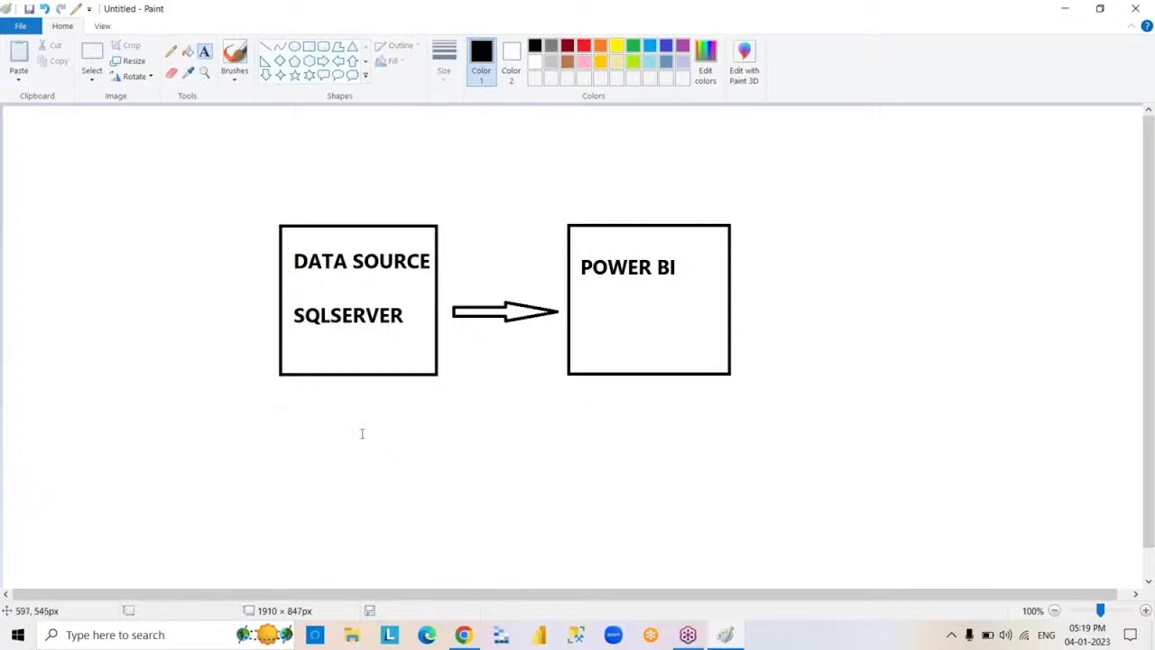